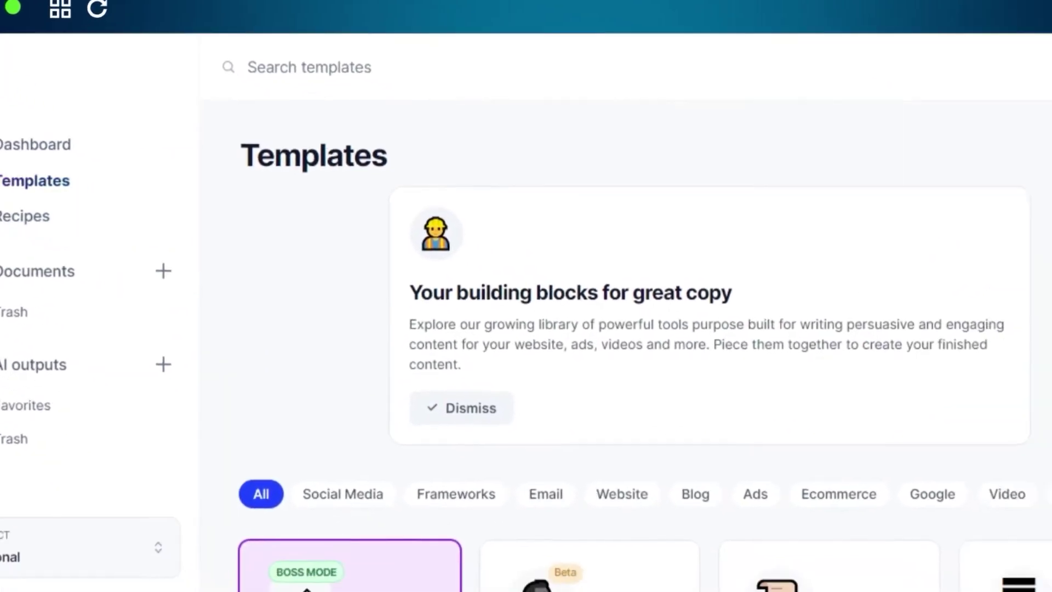
{"action": "scroll", "coordinate": [409, 301], "scroll_direction": "down", "scroll_amount": 10}
{"action": "scroll", "coordinate": [410, 301], "scroll_direction": "down", "scroll_amount": 5}
{"action": "scroll", "coordinate": [409, 300], "scroll_direction": "down", "scroll_amount": 5}
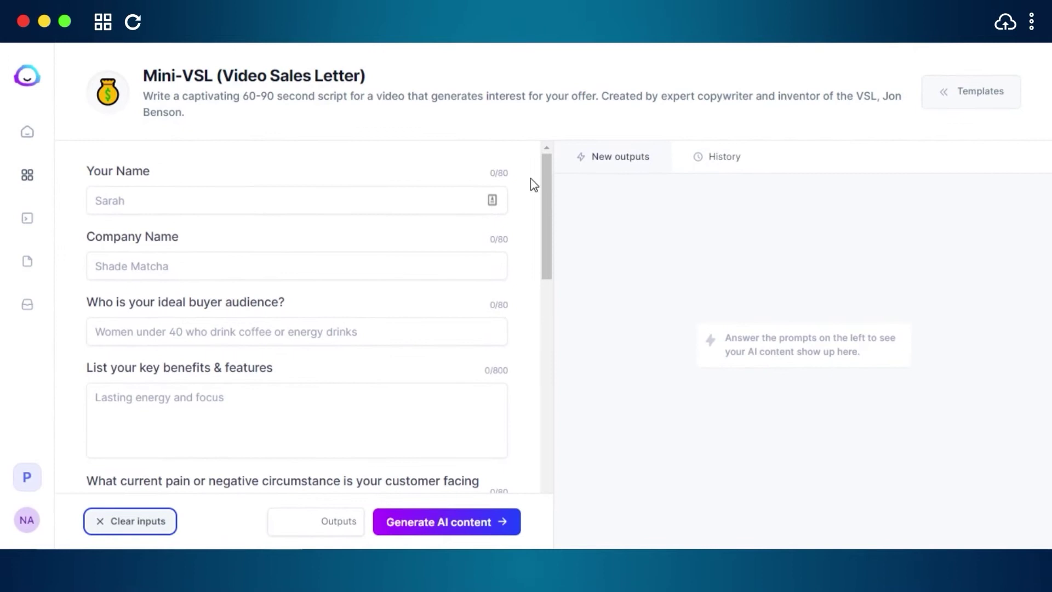
{"action": "mouse_move", "coordinate": [541, 183]}
{"action": "left_mouse_down"}
{"action": "mouse_move", "coordinate": [553, 251]}
{"action": "mouse_move", "coordinate": [556, 172]}
{"action": "left_mouse_up"}
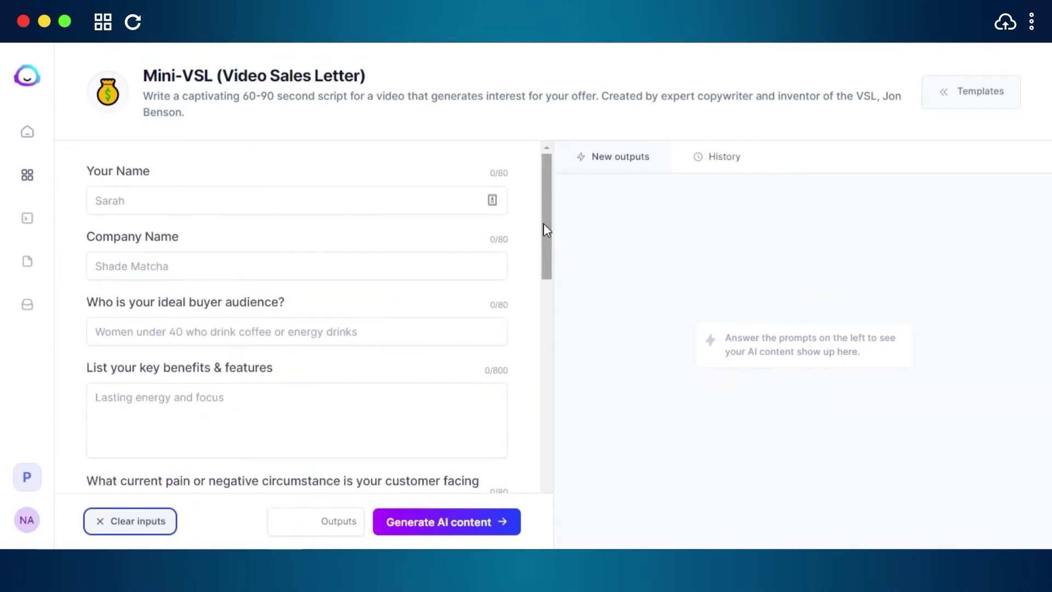
{"action": "mouse_move", "coordinate": [544, 223]}
{"action": "left_mouse_down"}
{"action": "mouse_move", "coordinate": [549, 447]}
{"action": "mouse_move", "coordinate": [566, 238]}
{"action": "mouse_move", "coordinate": [559, 206]}
{"action": "left_mouse_up"}
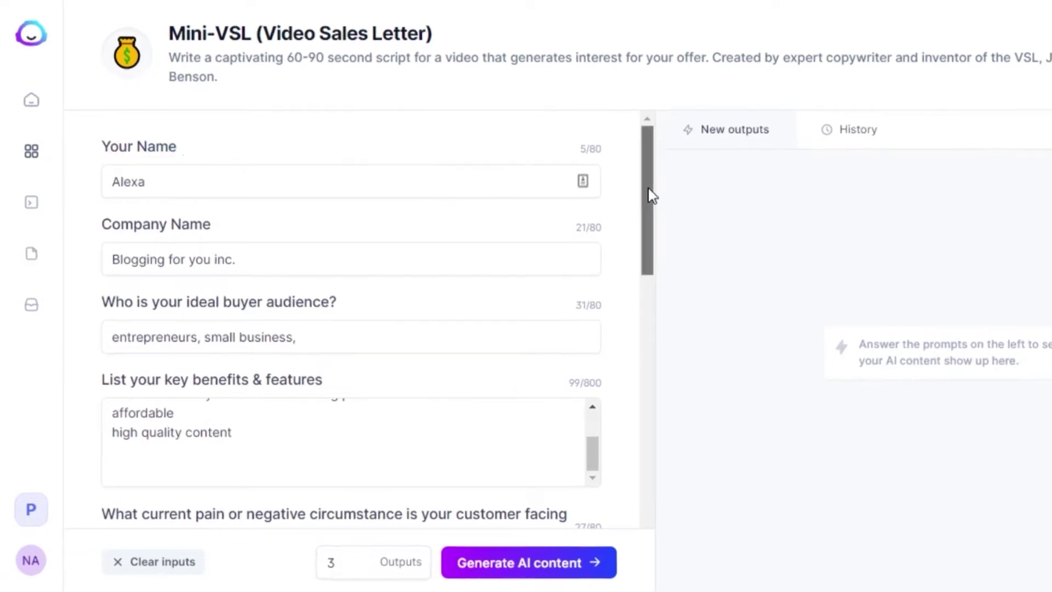
{"action": "left_click_drag", "start_coordinate": [650, 197], "coordinate": [648, 216]}
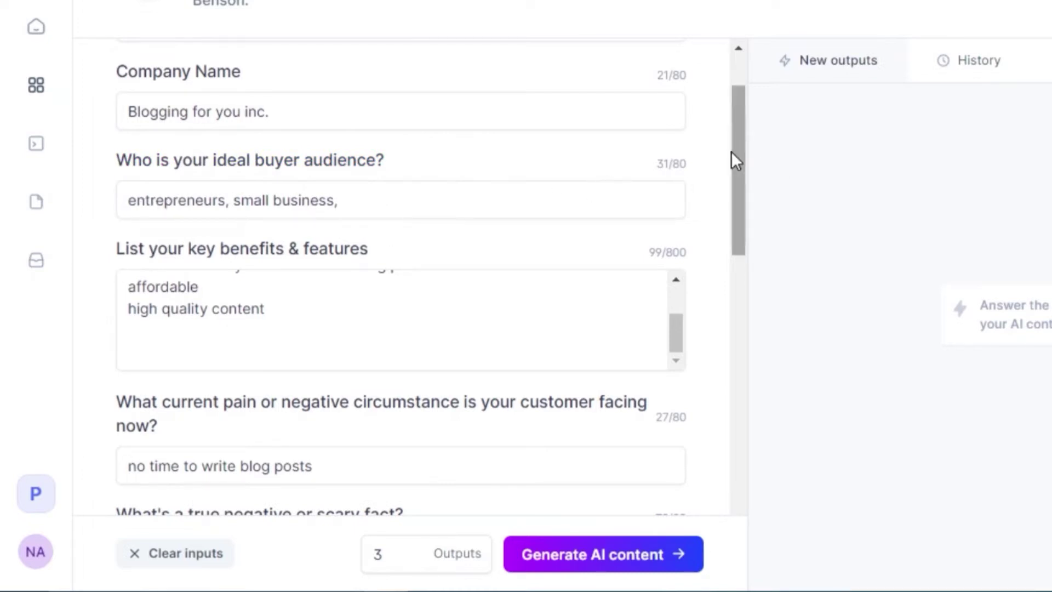
{"action": "left_click_drag", "start_coordinate": [731, 152], "coordinate": [743, 200]}
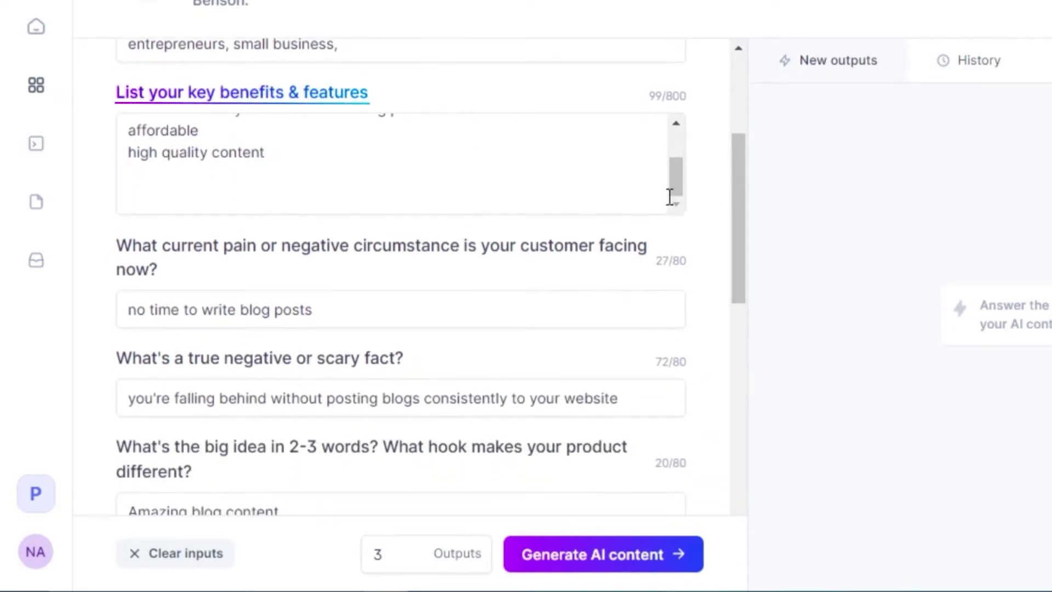
{"action": "left_click_drag", "start_coordinate": [678, 176], "coordinate": [676, 141]}
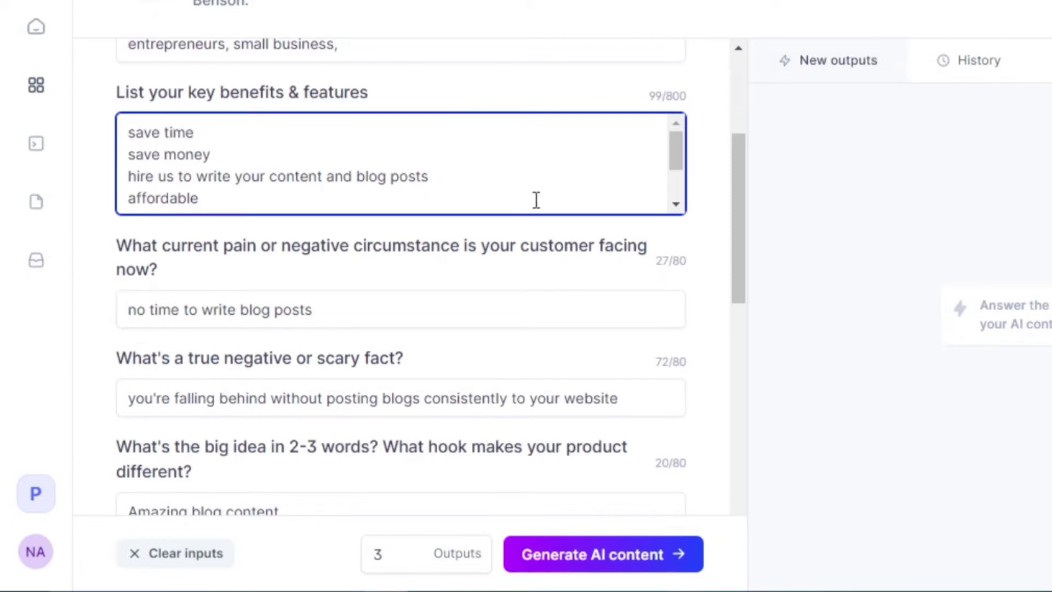
{"action": "left_click_drag", "start_coordinate": [673, 146], "coordinate": [676, 176]}
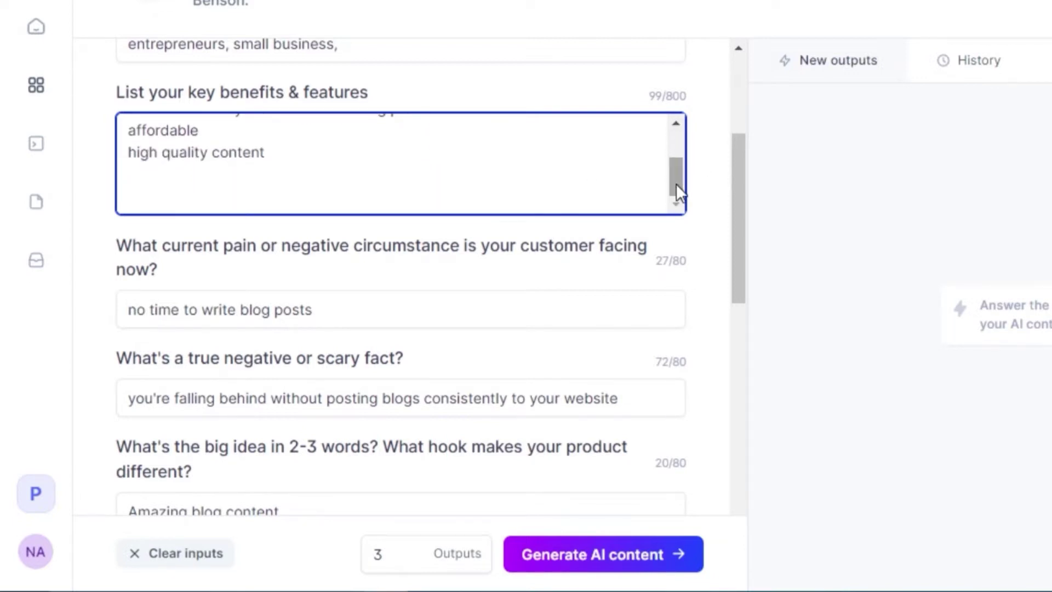
{"action": "left_click_drag", "start_coordinate": [745, 191], "coordinate": [745, 229]}
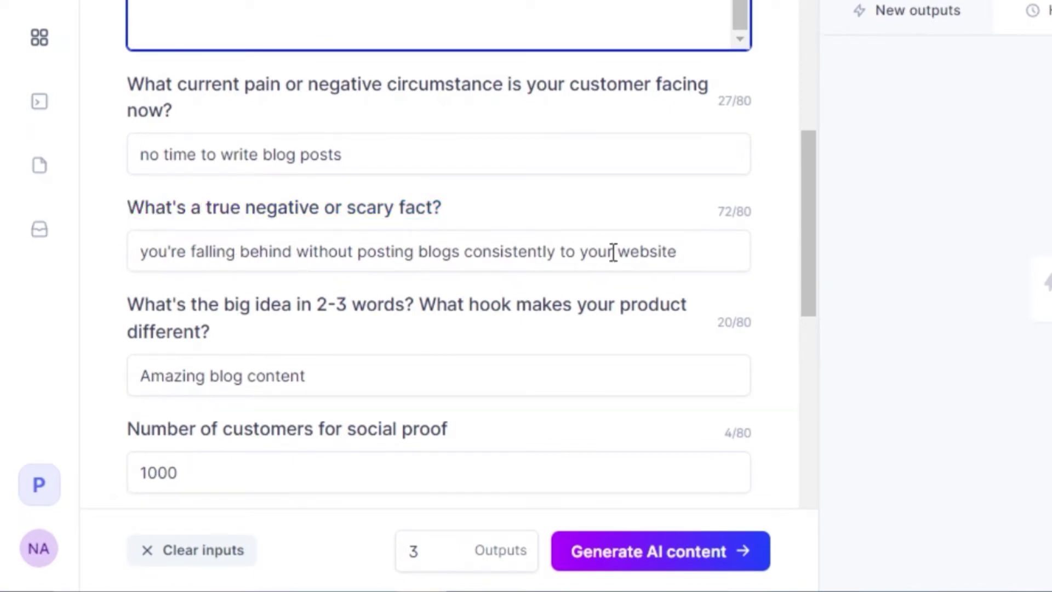
{"action": "left_click_drag", "start_coordinate": [807, 226], "coordinate": [811, 252]}
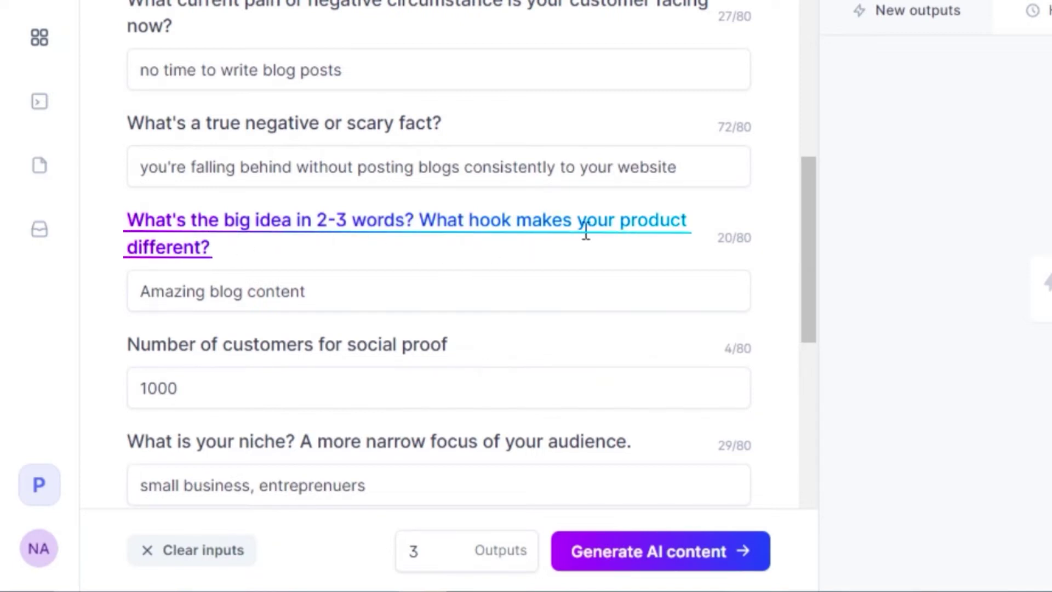
Review the earlier answers: hook, customer count, audience niche, ultimate goal and product delivery
{"action": "left_click", "coordinate": [353, 292]}
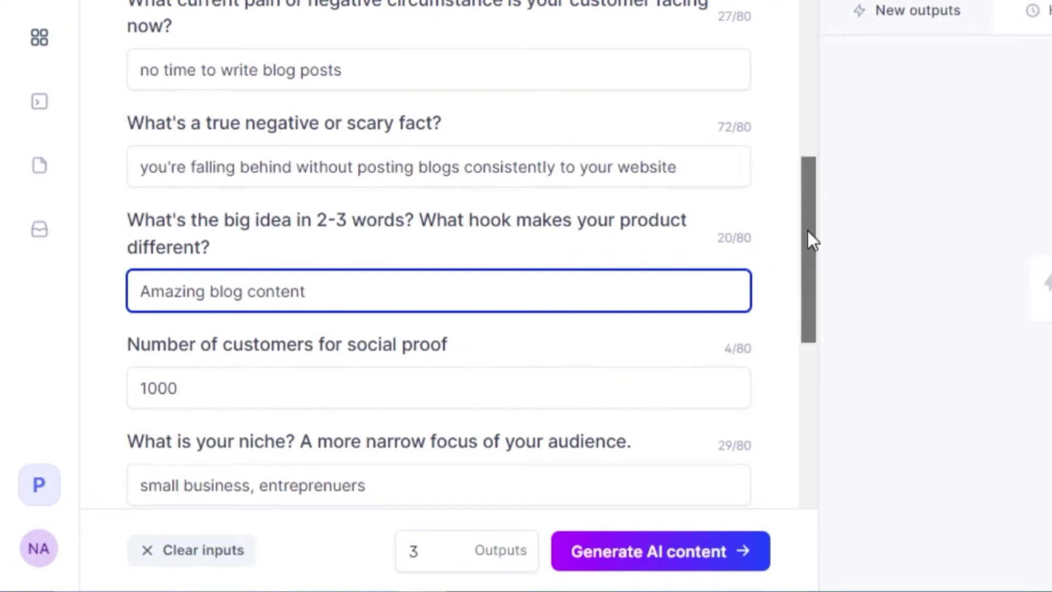
{"action": "left_click_drag", "start_coordinate": [808, 234], "coordinate": [808, 275]}
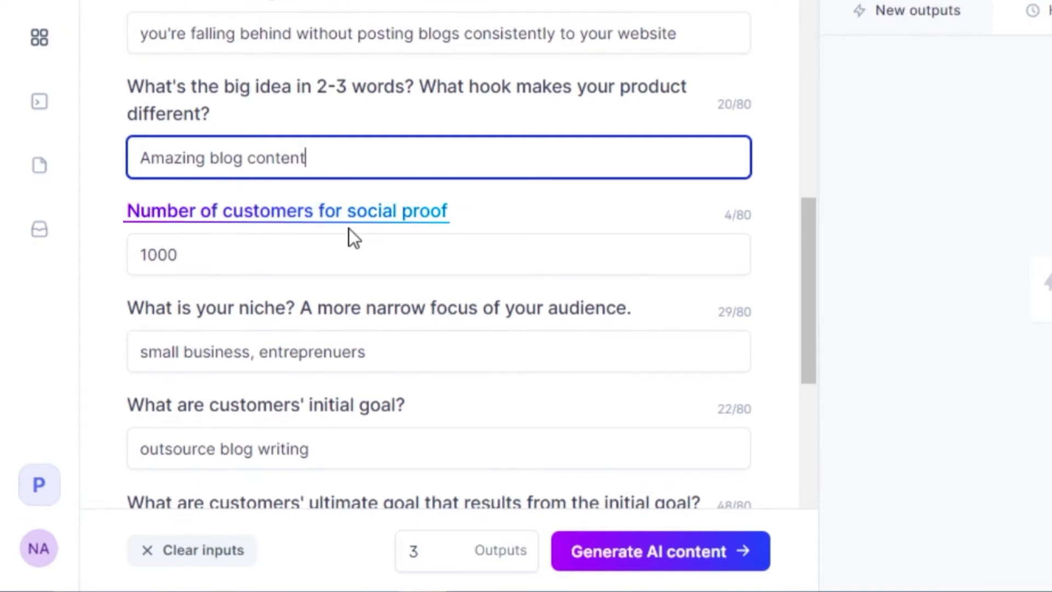
{"action": "left_click", "coordinate": [324, 249]}
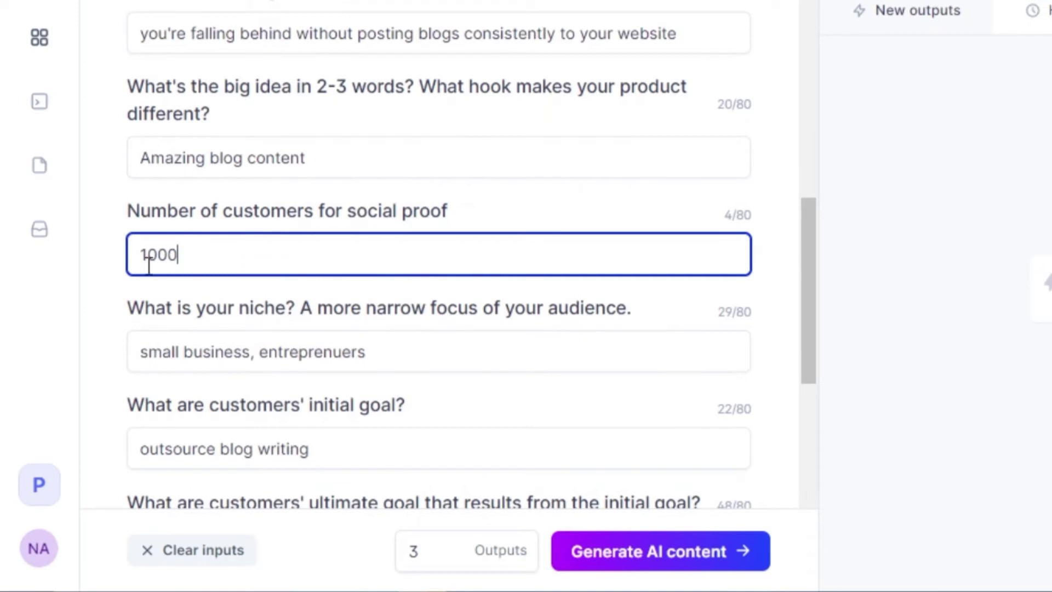
{"action": "left_click_drag", "start_coordinate": [810, 233], "coordinate": [810, 294]}
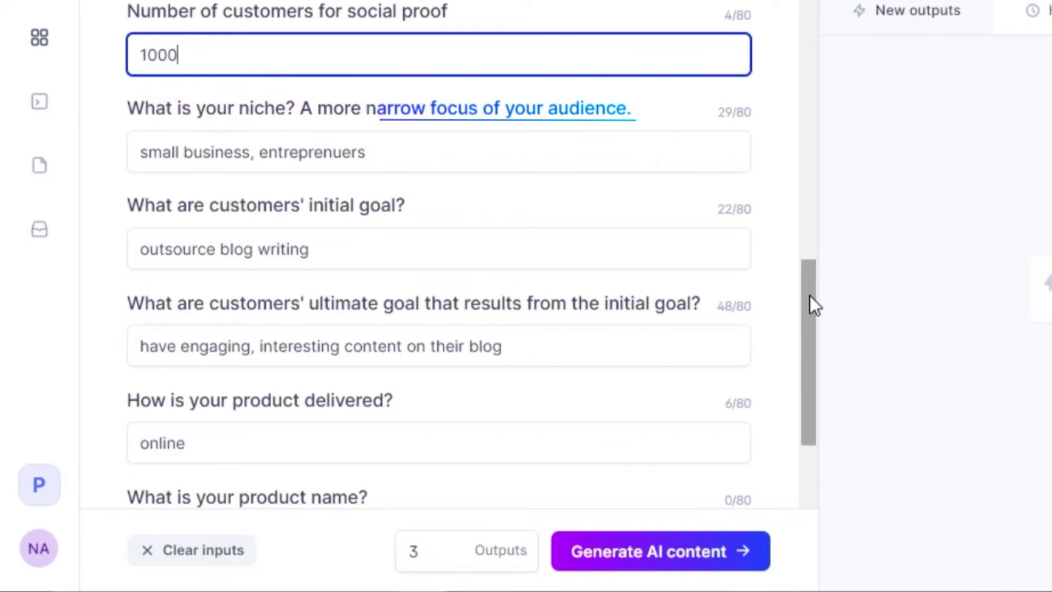
{"action": "left_click", "coordinate": [448, 162]}
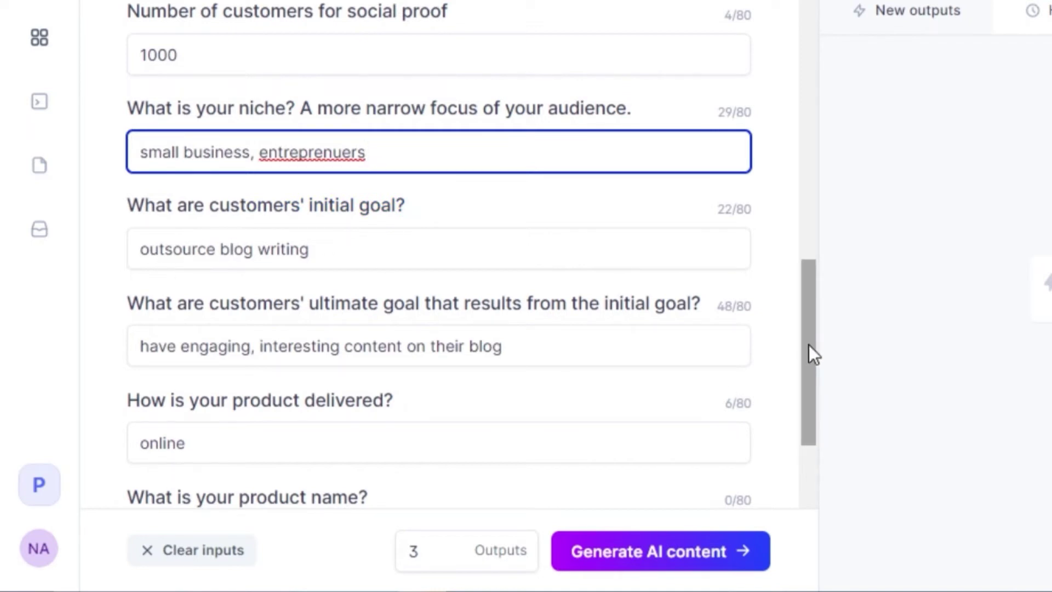
{"action": "left_click_drag", "start_coordinate": [810, 352], "coordinate": [811, 423]}
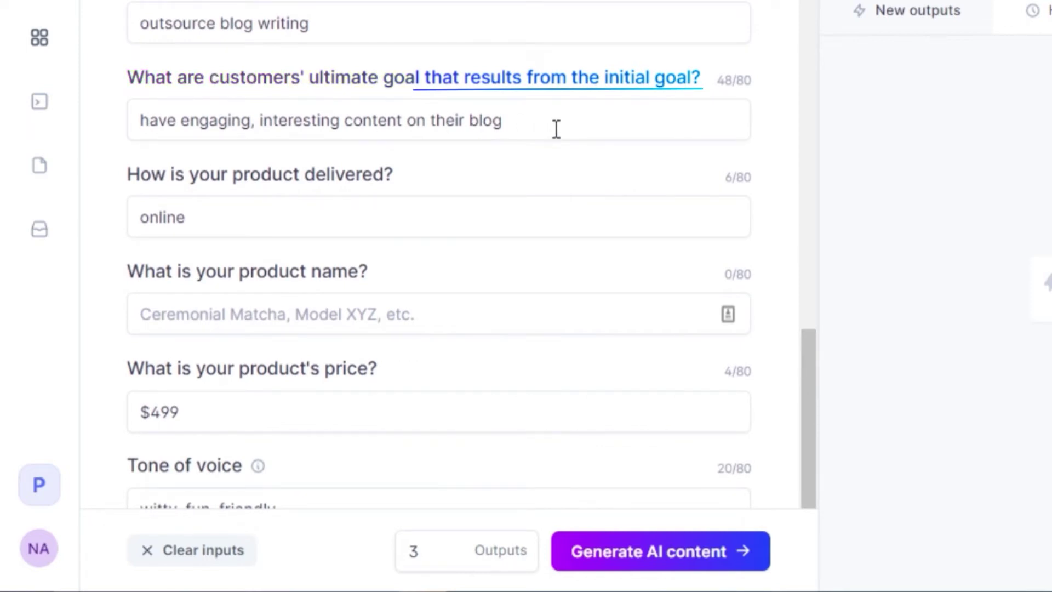
{"action": "left_click", "coordinate": [537, 119]}
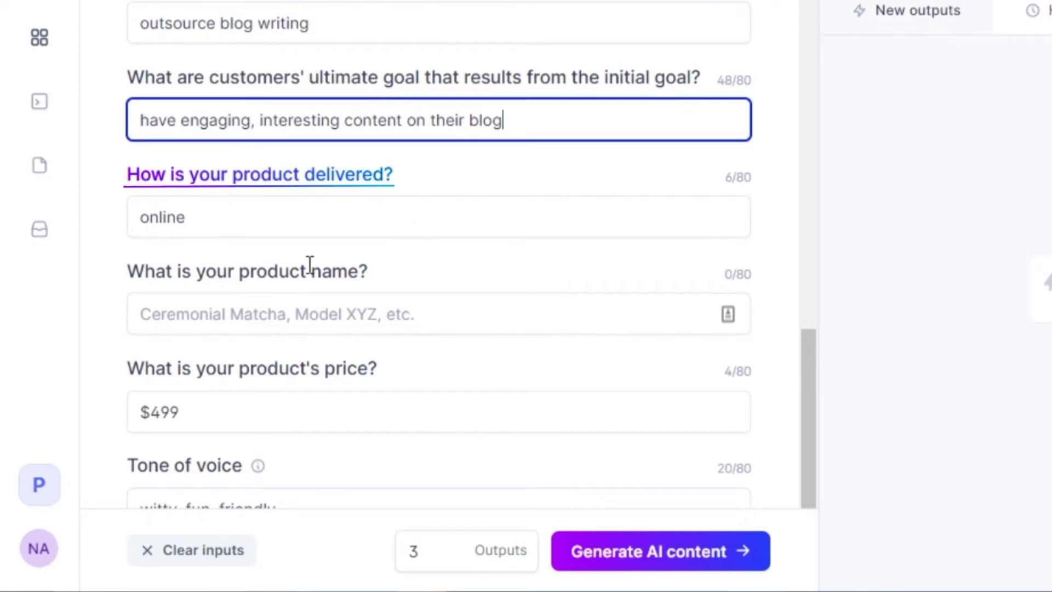
{"action": "left_click", "coordinate": [273, 226]}
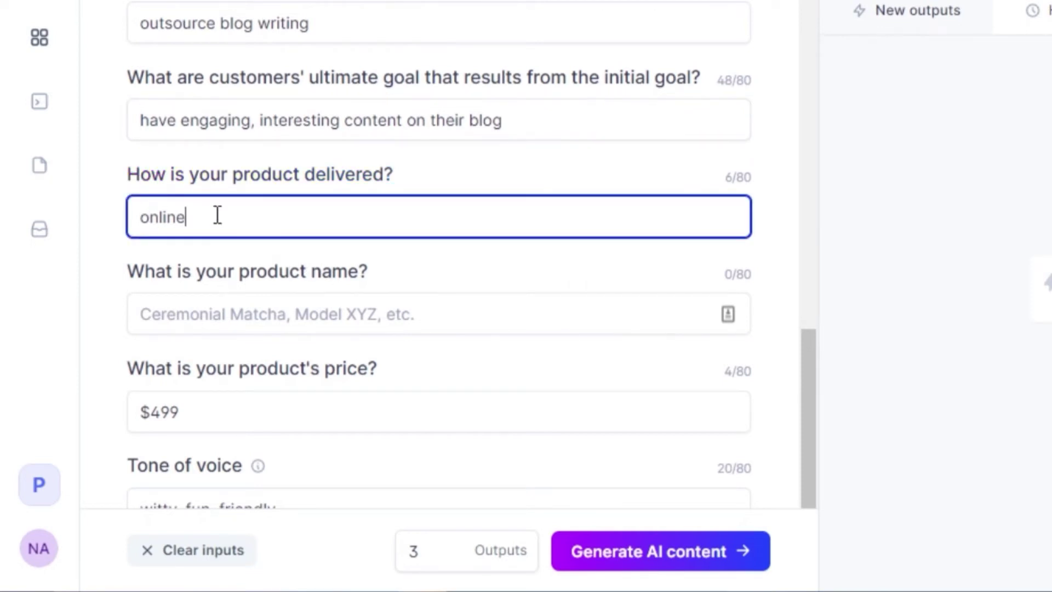
Enter product name jasper.Ai, price $499 and a witty, fun, friendly tone of voice
{"action": "left_click", "coordinate": [201, 322]}
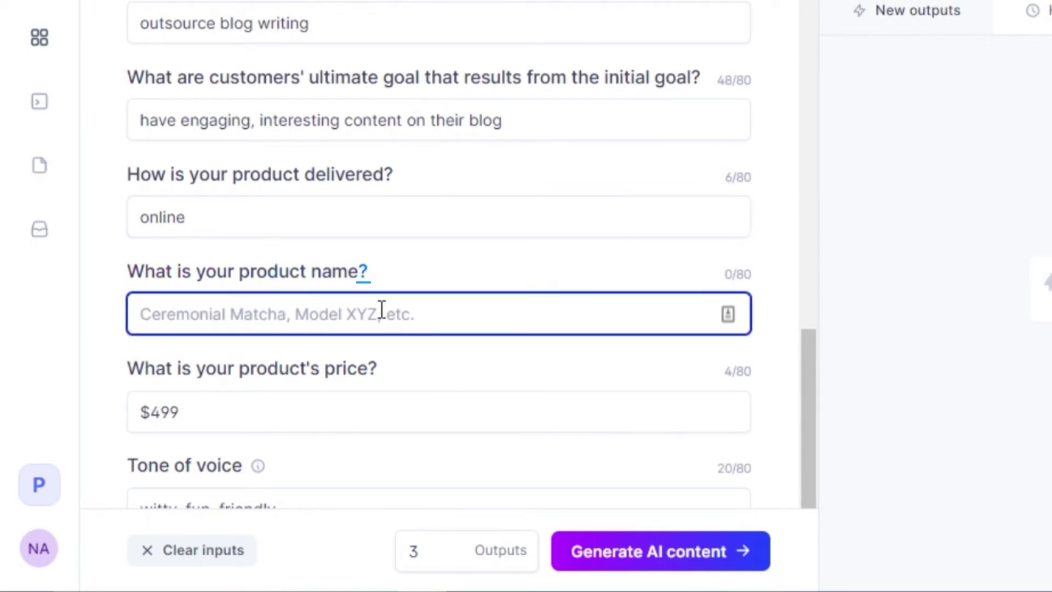
{"action": "type", "text": "jasper.Ai"}
{"action": "scroll", "coordinate": [319, 96], "scroll_direction": "down", "scroll_amount": 2}
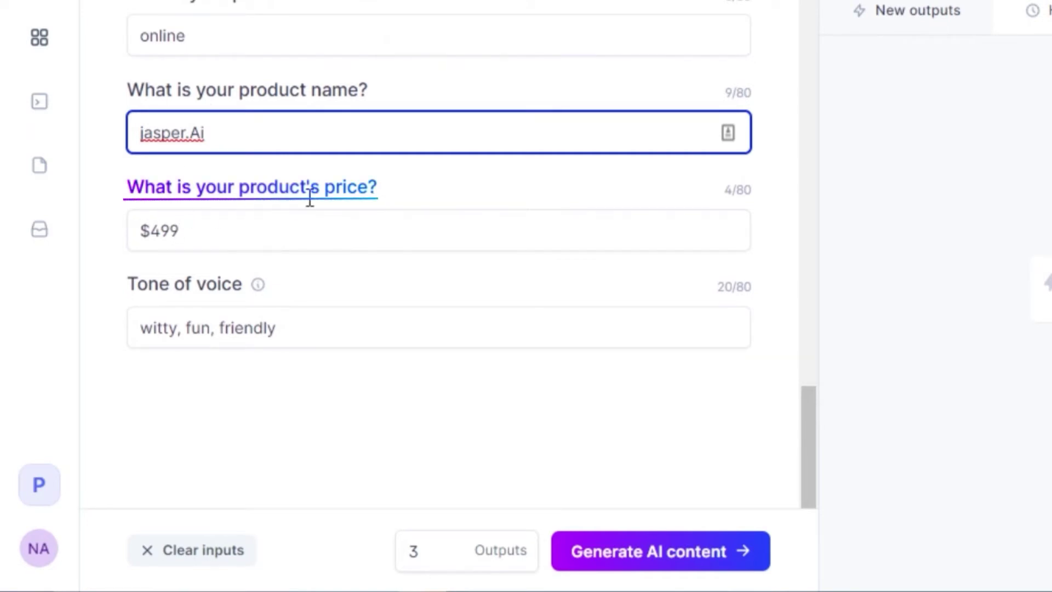
{"action": "left_click", "coordinate": [196, 239]}
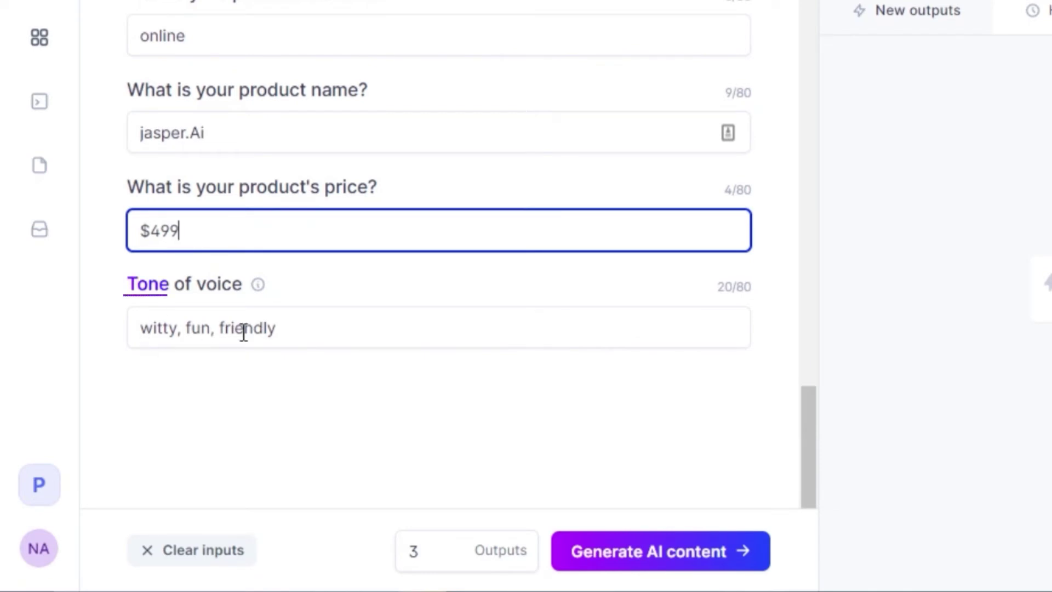
{"action": "left_click", "coordinate": [285, 332]}
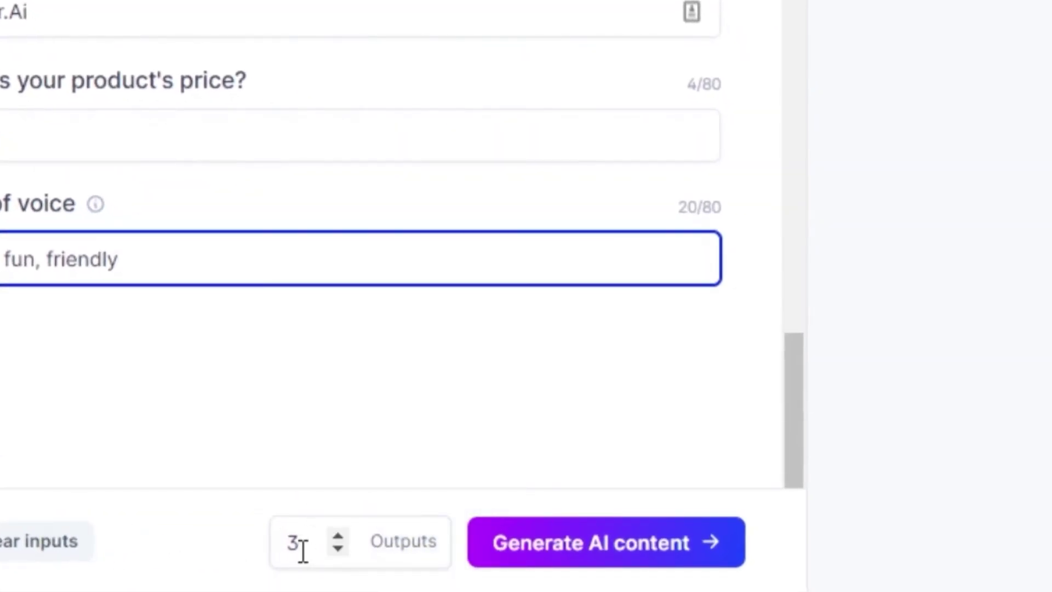
Generate three Mini-VSL scripts for Blogging for you inc. from the completed form
{"action": "left_click", "coordinate": [566, 546]}
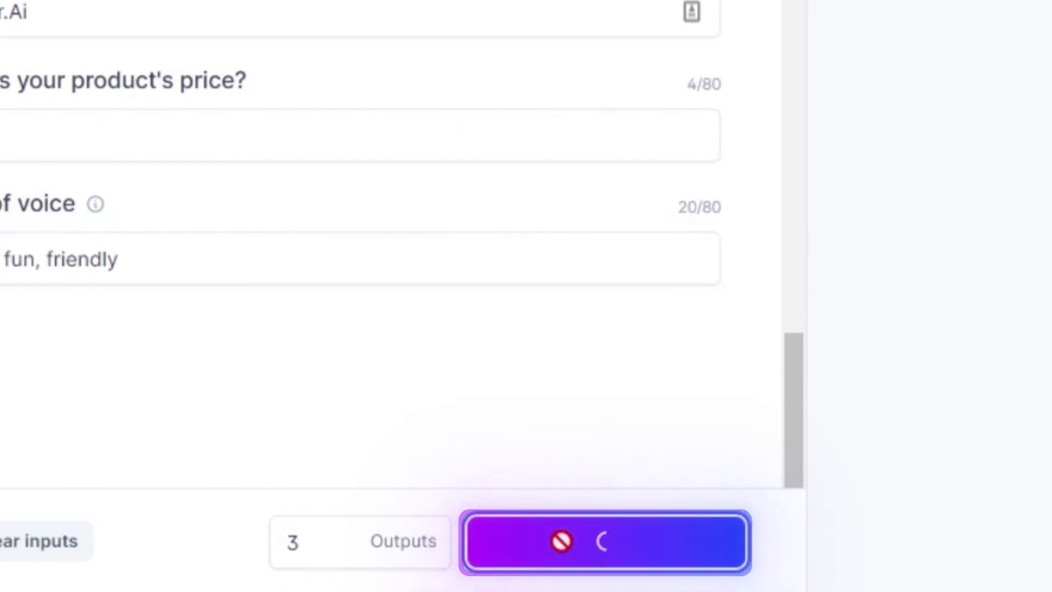
{"action": "left_click_drag", "start_coordinate": [545, 441], "coordinate": [546, 211]}
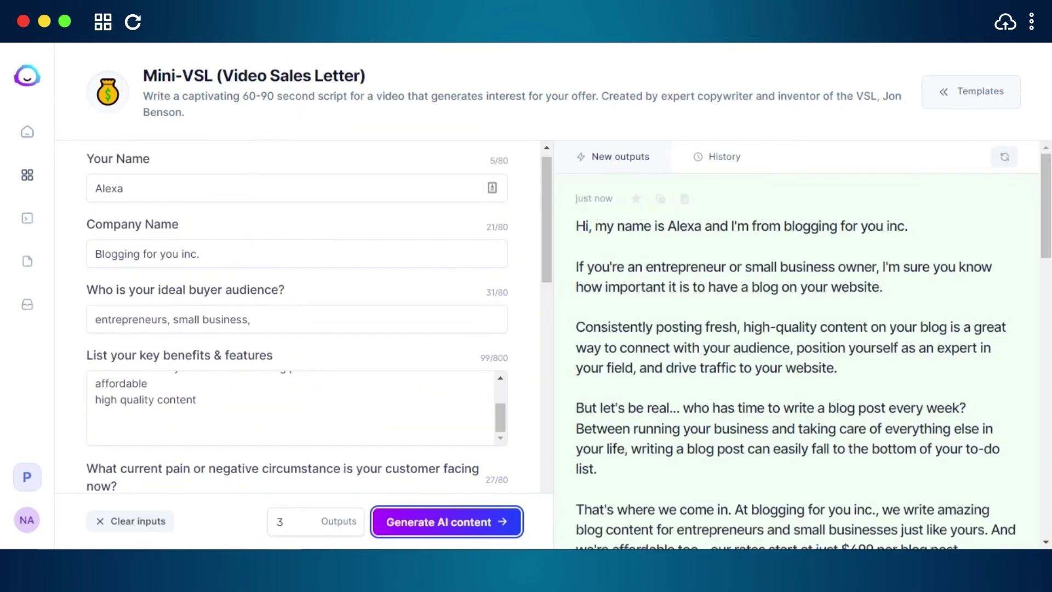
{"action": "mouse_move", "coordinate": [789, 329]}
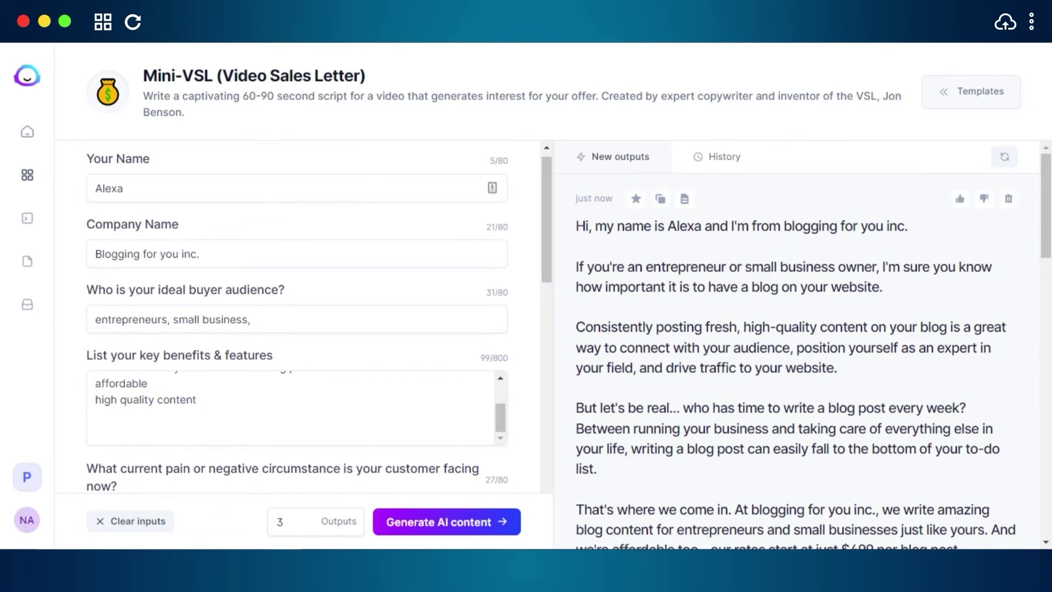
{"action": "scroll", "coordinate": [797, 345], "scroll_direction": "down", "scroll_amount": 10}
{"action": "scroll", "coordinate": [797, 345], "scroll_direction": "down", "scroll_amount": 5}
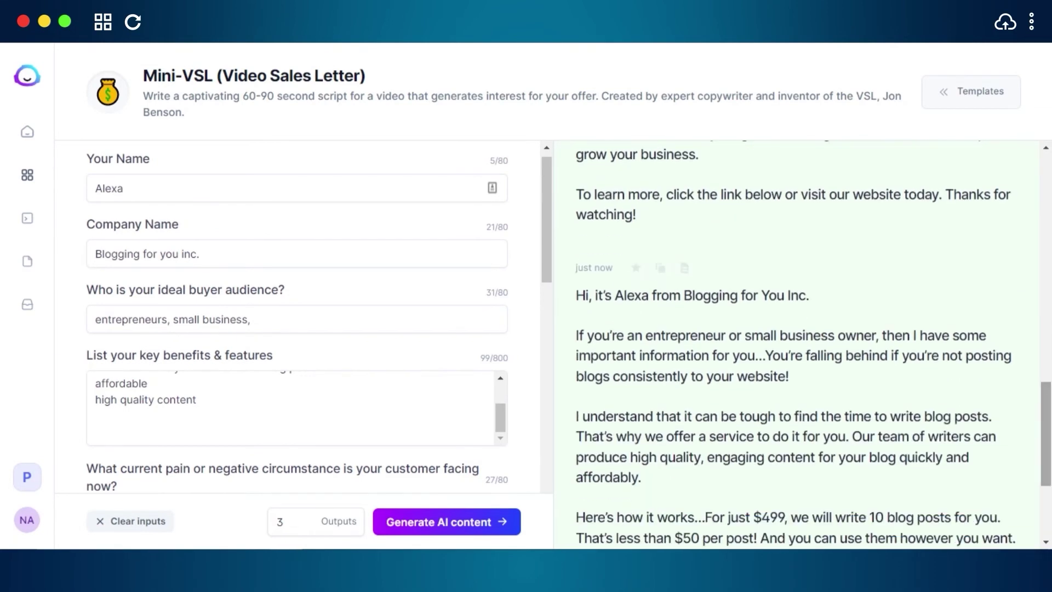
{"action": "scroll", "coordinate": [797, 345], "scroll_direction": "down", "scroll_amount": 2}
{"action": "scroll", "coordinate": [797, 345], "scroll_direction": "up", "scroll_amount": 5}
{"action": "scroll", "coordinate": [797, 345], "scroll_direction": "up", "scroll_amount": 5}
{"action": "scroll", "coordinate": [798, 345], "scroll_direction": "up", "scroll_amount": 2}
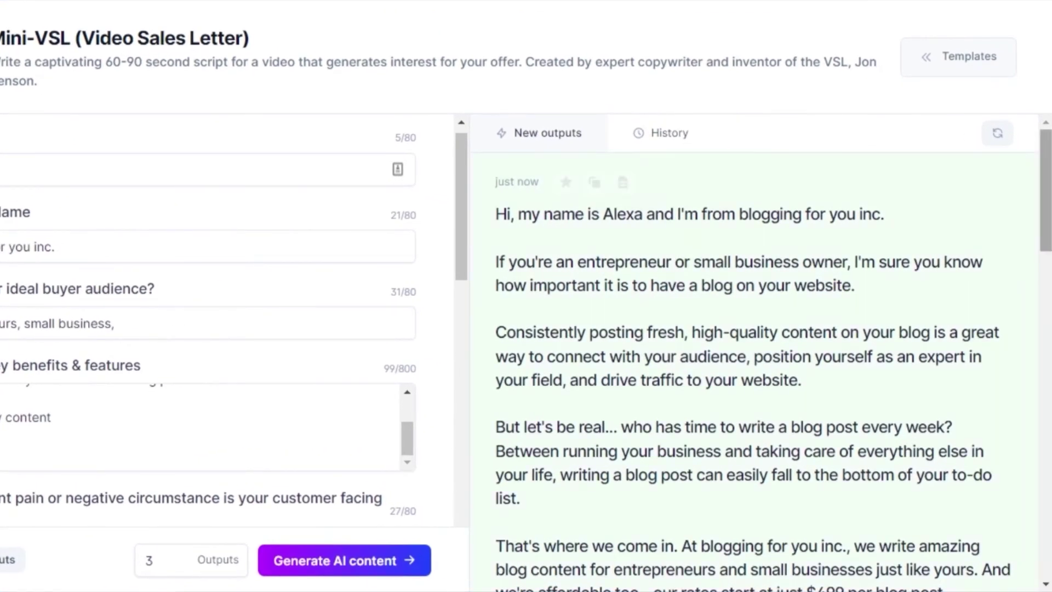
{"action": "scroll", "coordinate": [1037, 211], "scroll_direction": "down", "scroll_amount": 3}
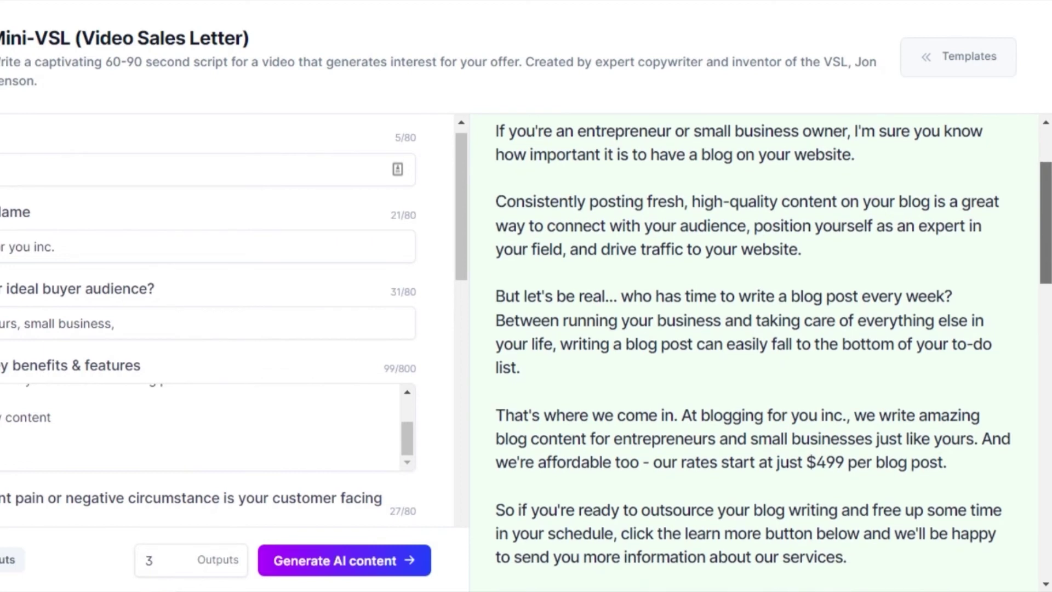
{"action": "scroll", "coordinate": [757, 353], "scroll_direction": "down", "scroll_amount": 1}
{"action": "scroll", "coordinate": [756, 353], "scroll_direction": "up", "scroll_amount": 1}
{"action": "scroll", "coordinate": [757, 353], "scroll_direction": "down", "scroll_amount": 1}
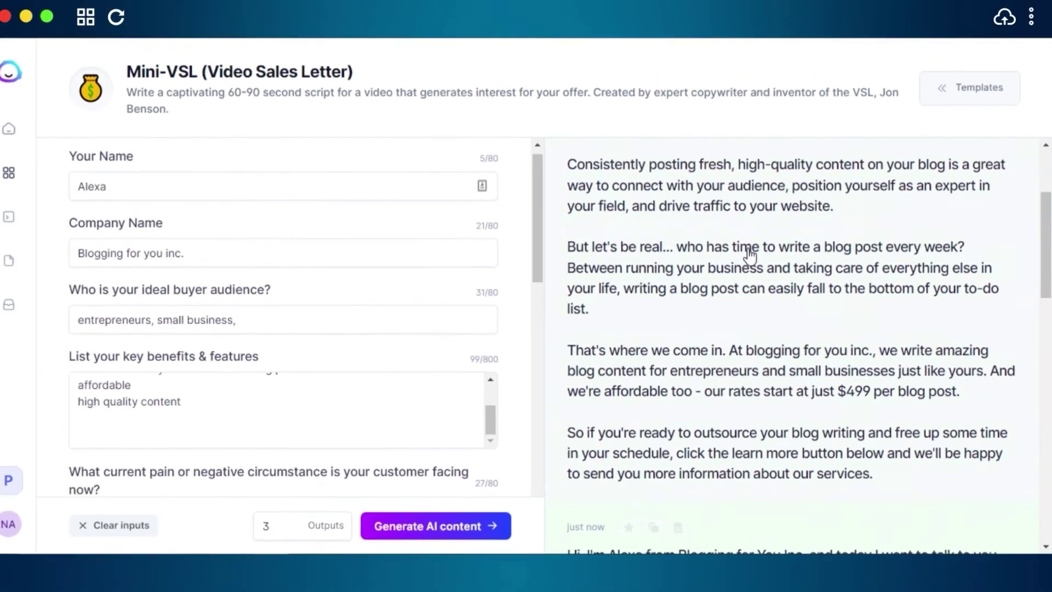
{"action": "scroll", "coordinate": [747, 252], "scroll_direction": "down", "scroll_amount": 1}
{"action": "scroll", "coordinate": [559, 248], "scroll_direction": "up", "scroll_amount": 1}
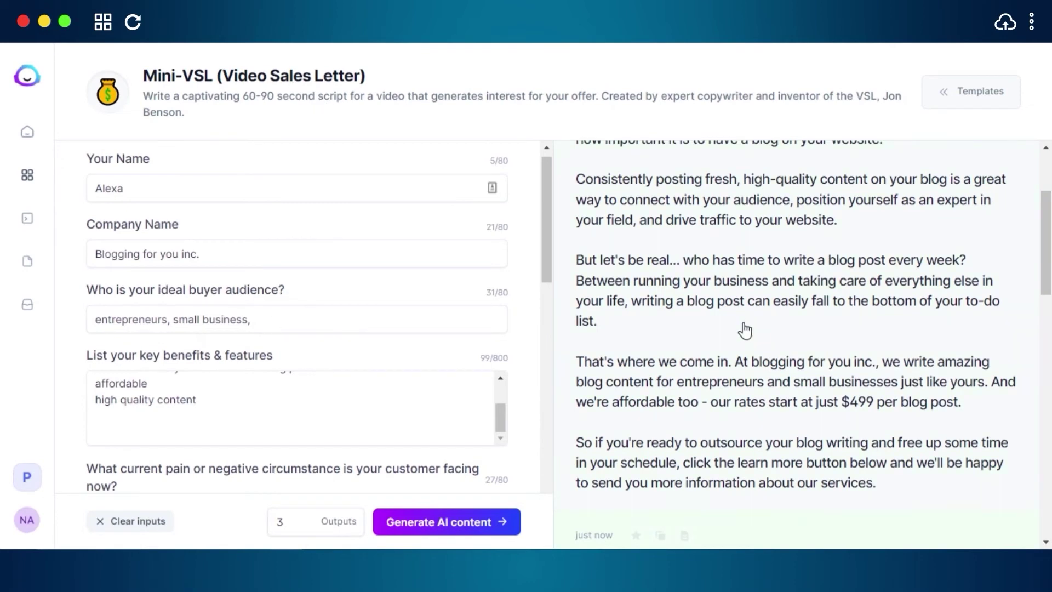
{"action": "scroll", "coordinate": [802, 345], "scroll_direction": "down", "scroll_amount": 2}
{"action": "scroll", "coordinate": [801, 345], "scroll_direction": "down", "scroll_amount": 3}
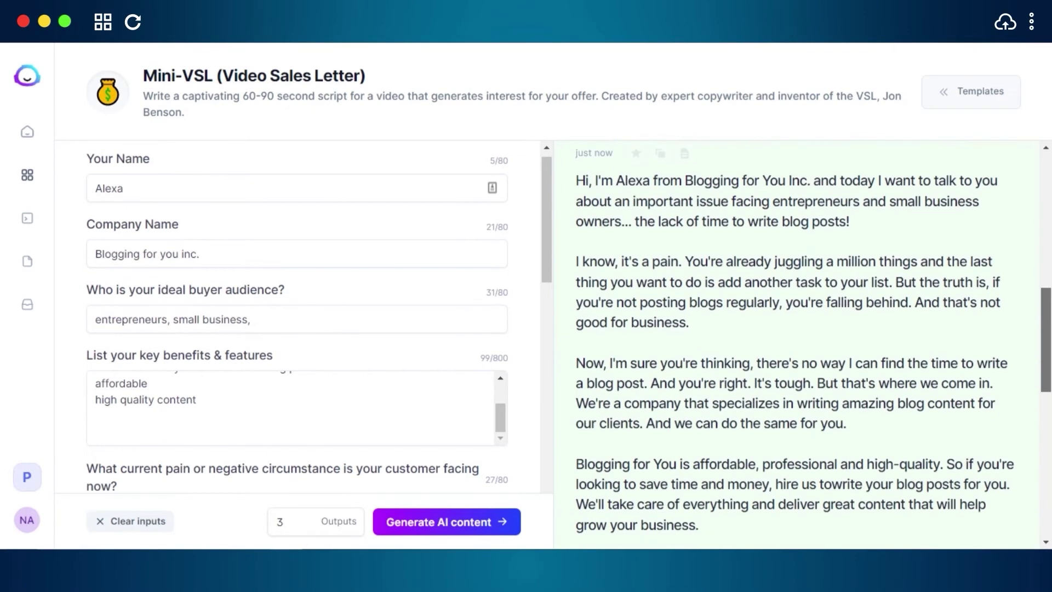
{"action": "scroll", "coordinate": [801, 345], "scroll_direction": "down", "scroll_amount": 1}
{"action": "scroll", "coordinate": [801, 346], "scroll_direction": "down", "scroll_amount": 1}
{"action": "scroll", "coordinate": [802, 346], "scroll_direction": "down", "scroll_amount": 2}
{"action": "scroll", "coordinate": [801, 345], "scroll_direction": "down", "scroll_amount": 3}
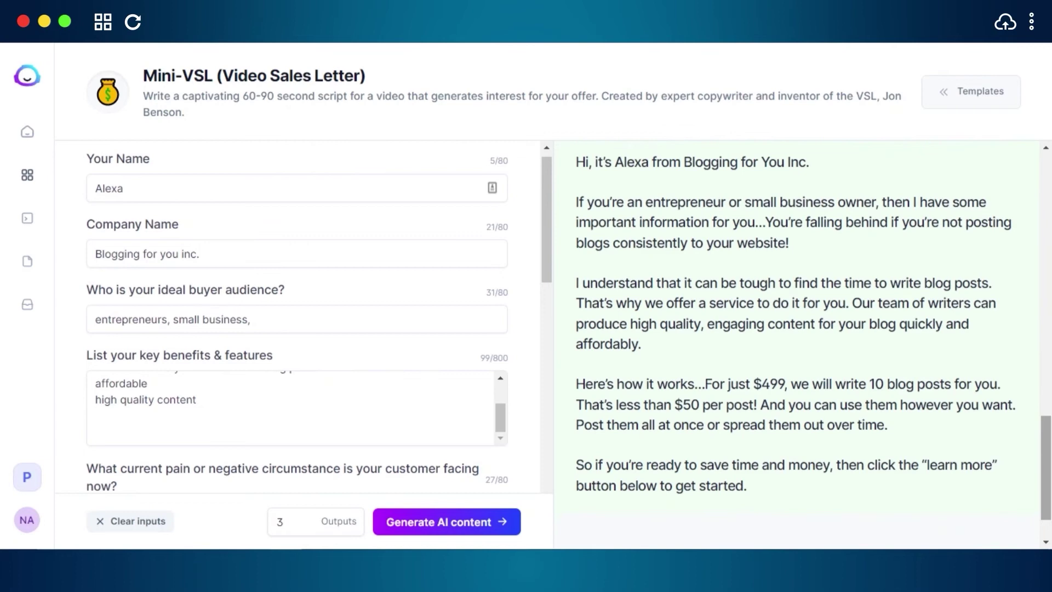
{"action": "scroll", "coordinate": [800, 345], "scroll_direction": "down", "scroll_amount": 1}
{"action": "scroll", "coordinate": [670, 451], "scroll_direction": "up", "scroll_amount": 1}
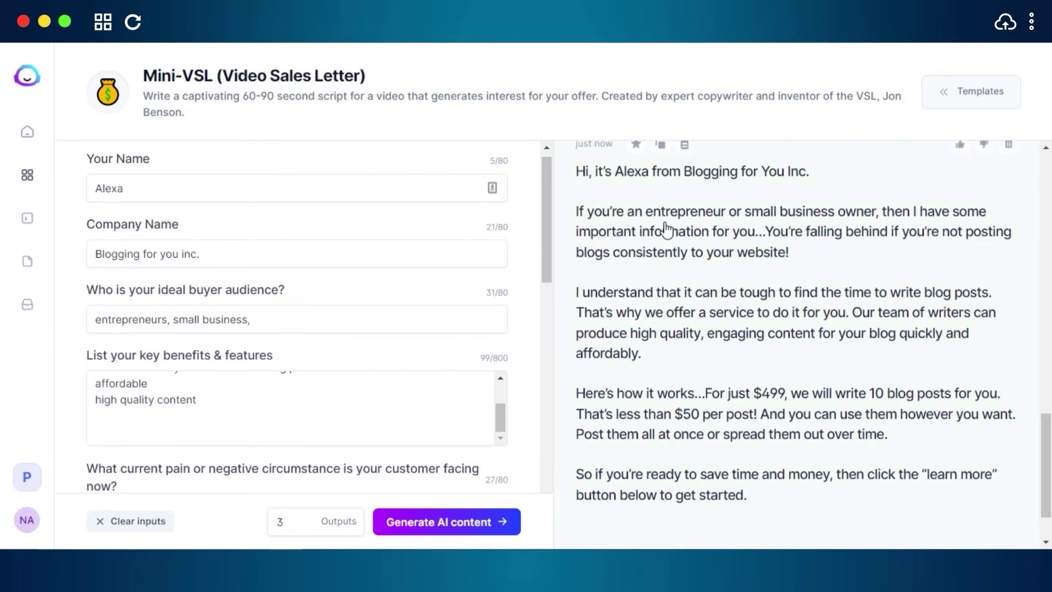
{"action": "scroll", "coordinate": [801, 345], "scroll_direction": "up", "scroll_amount": 3}
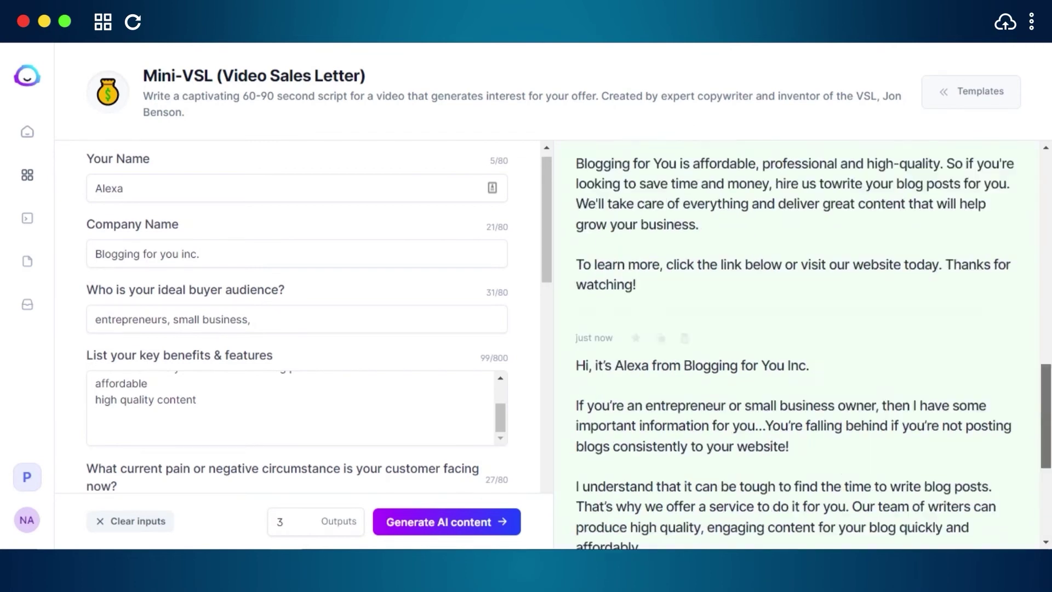
{"action": "scroll", "coordinate": [801, 345], "scroll_direction": "up", "scroll_amount": 5}
{"action": "scroll", "coordinate": [800, 345], "scroll_direction": "up", "scroll_amount": 3}
{"action": "scroll", "coordinate": [801, 345], "scroll_direction": "up", "scroll_amount": 3}
{"action": "scroll", "coordinate": [802, 346], "scroll_direction": "down", "scroll_amount": 5}
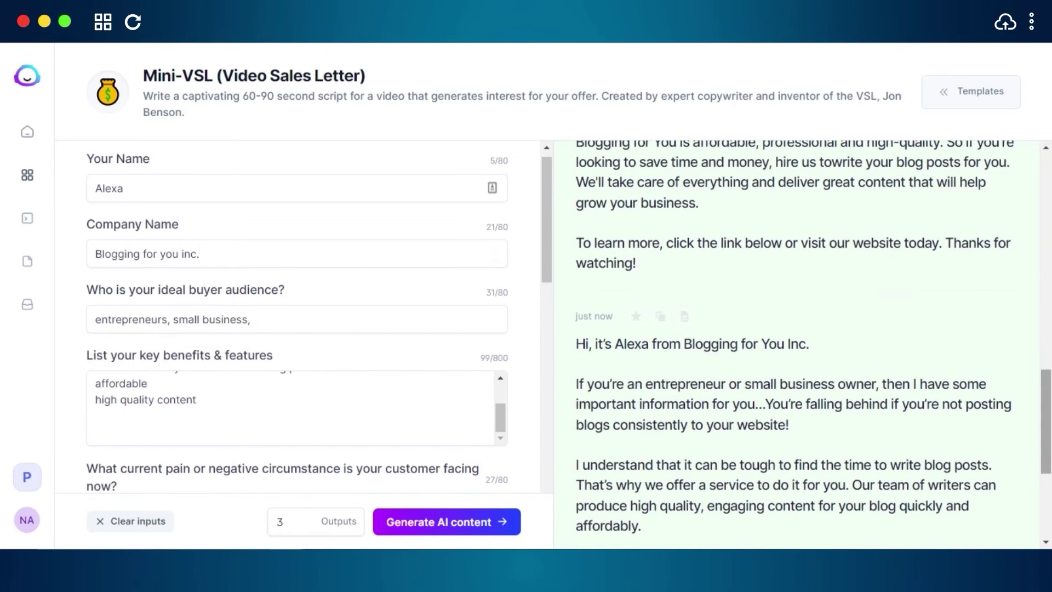
{"action": "scroll", "coordinate": [801, 345], "scroll_direction": "down", "scroll_amount": 2}
{"action": "scroll", "coordinate": [800, 345], "scroll_direction": "down", "scroll_amount": 1}
{"action": "scroll", "coordinate": [801, 345], "scroll_direction": "up", "scroll_amount": 4}
{"action": "scroll", "coordinate": [801, 345], "scroll_direction": "up", "scroll_amount": 3}
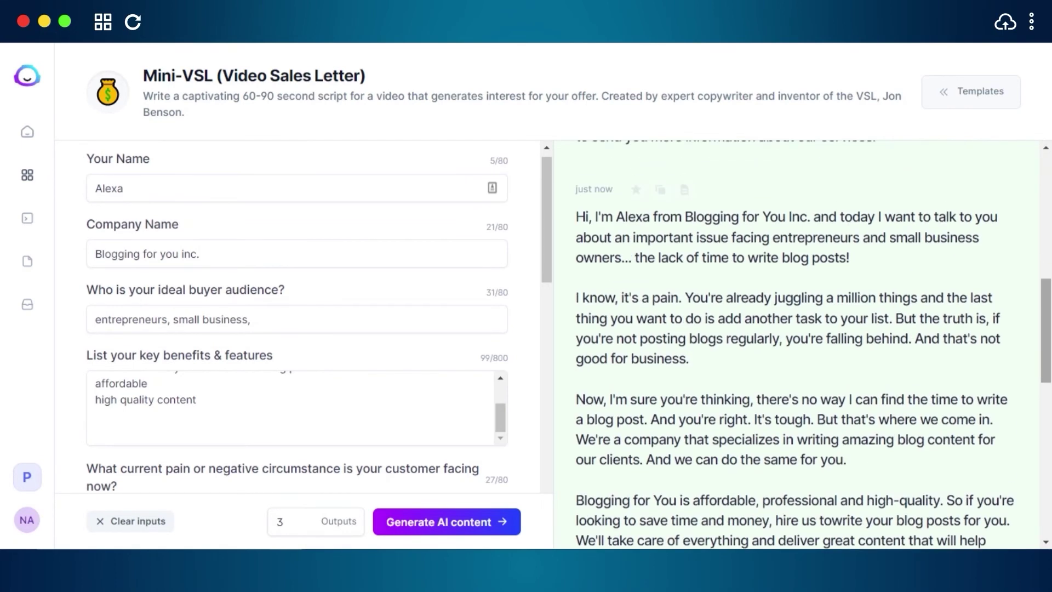
{"action": "scroll", "coordinate": [801, 346], "scroll_direction": "up", "scroll_amount": 3}
{"action": "scroll", "coordinate": [802, 345], "scroll_direction": "up", "scroll_amount": 3}
{"action": "scroll", "coordinate": [802, 345], "scroll_direction": "up", "scroll_amount": 1}
{"action": "mouse_move", "coordinate": [779, 209]}
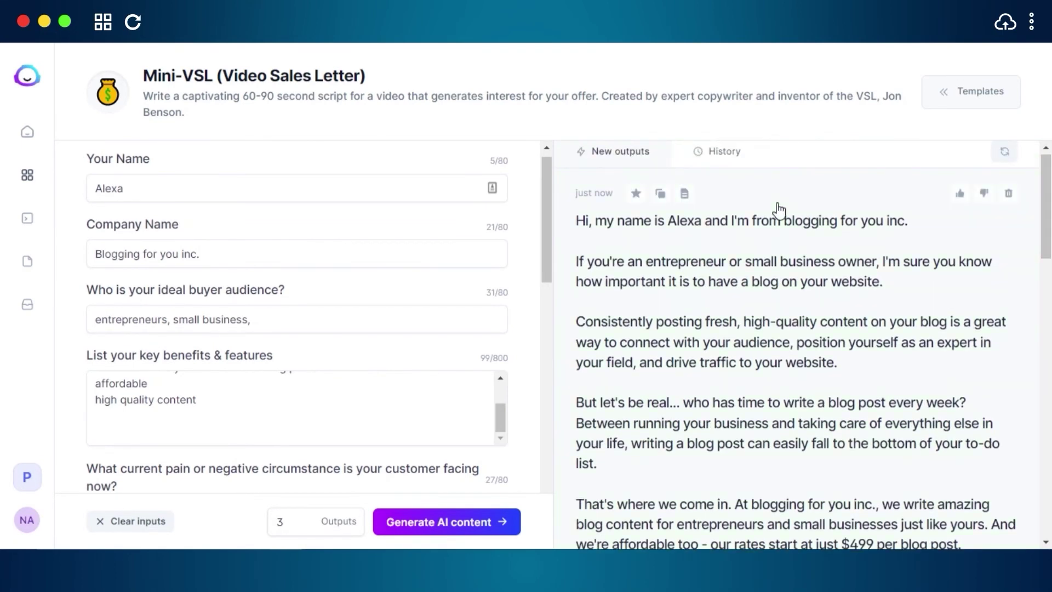
Copy the first generated sales letter script to the clipboard
{"action": "left_click", "coordinate": [660, 195]}
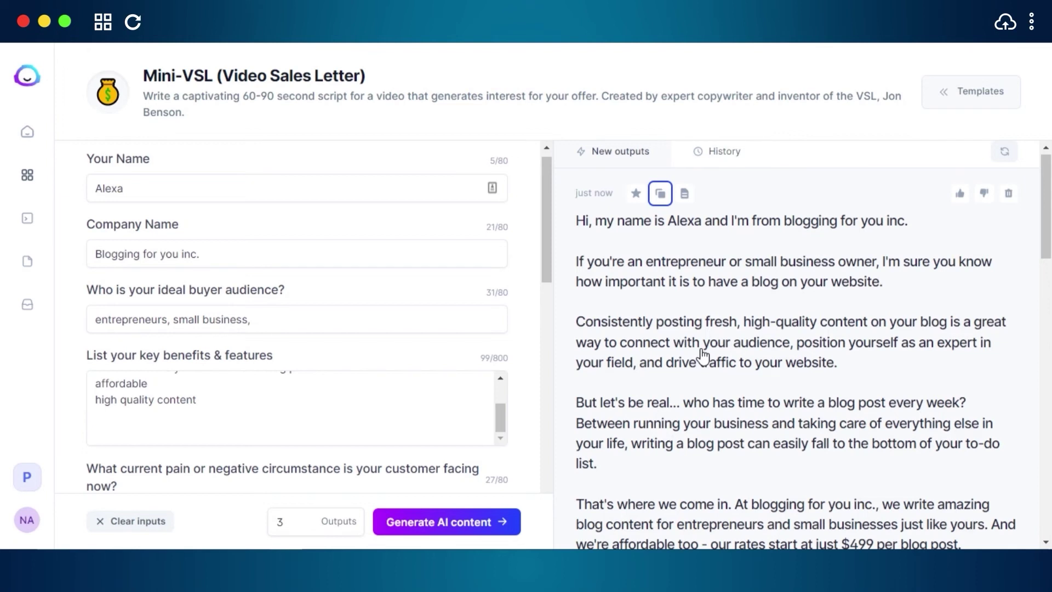
{"action": "scroll", "coordinate": [499, 291], "scroll_direction": "down", "scroll_amount": 1}
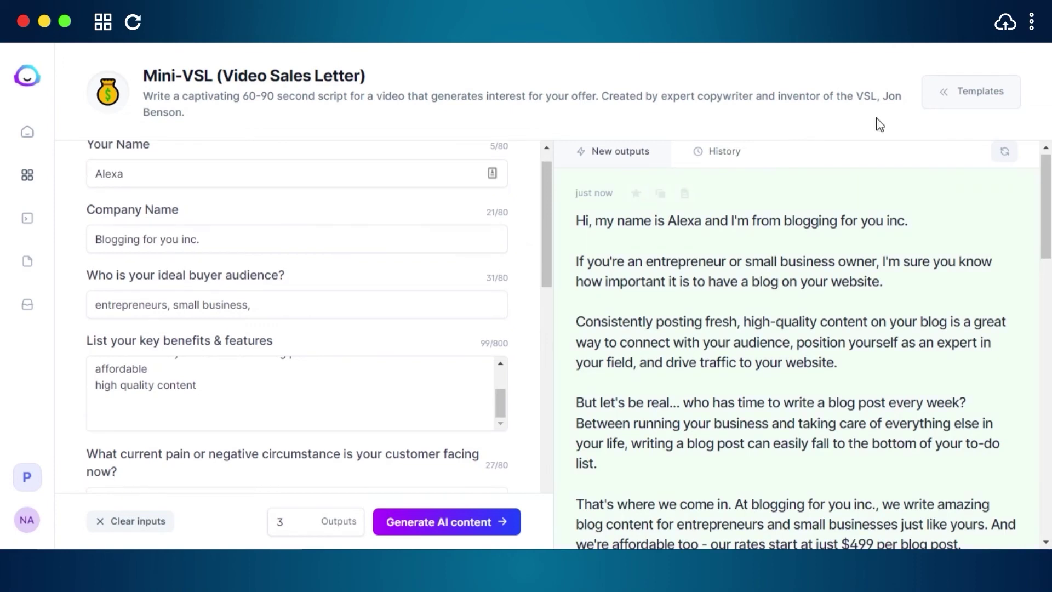